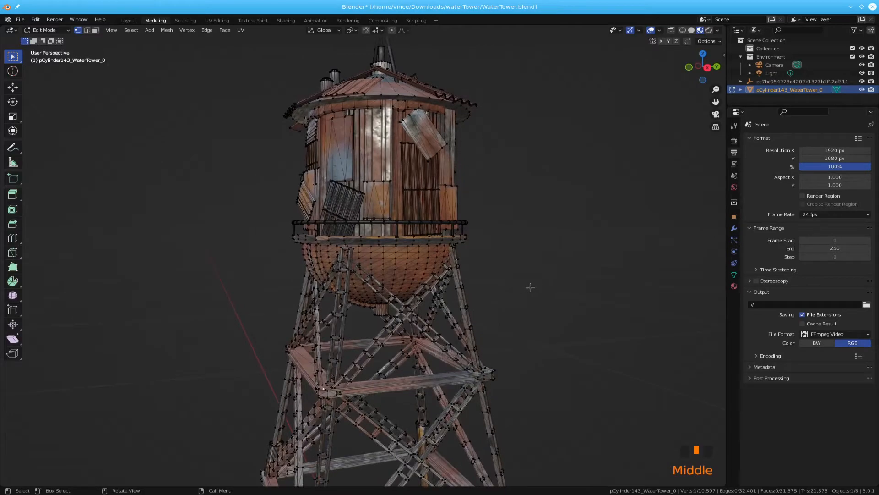
Snap the 3D cursor to the upper vertex at the platform's cut-off corner and set the transform pivot point to 3D Cursor.
key("KP_Decimal")
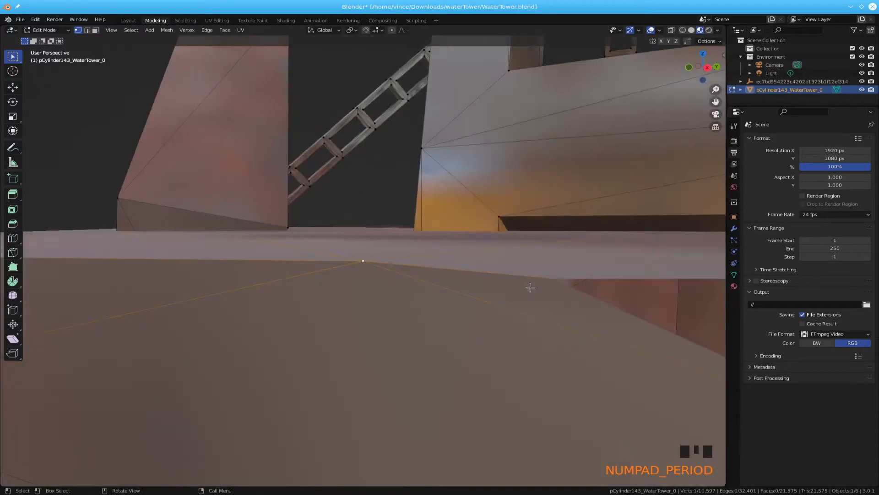
scroll(402, 252, "down", 19)
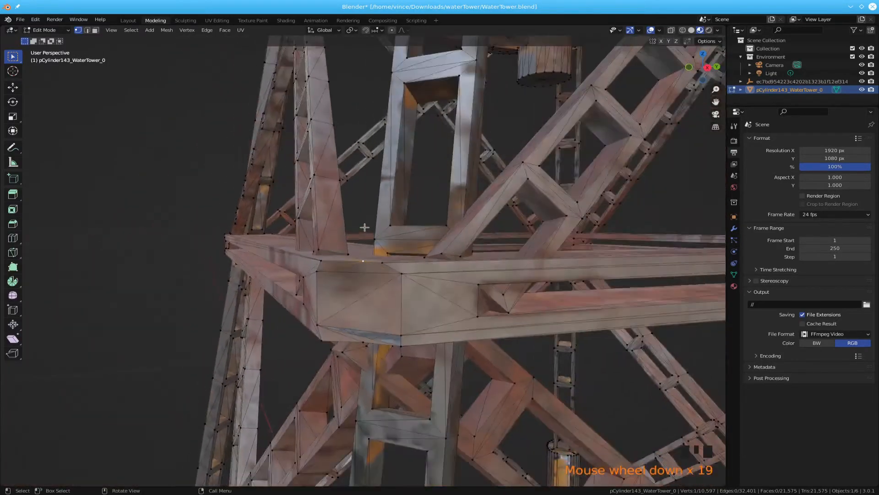
middle_click_drag(364, 227, 399, 257)
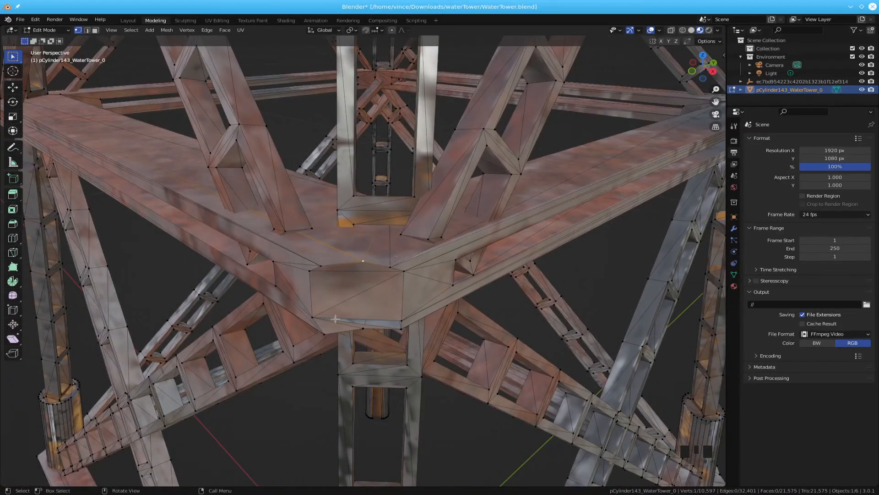
left_click(394, 263)
key("shift")
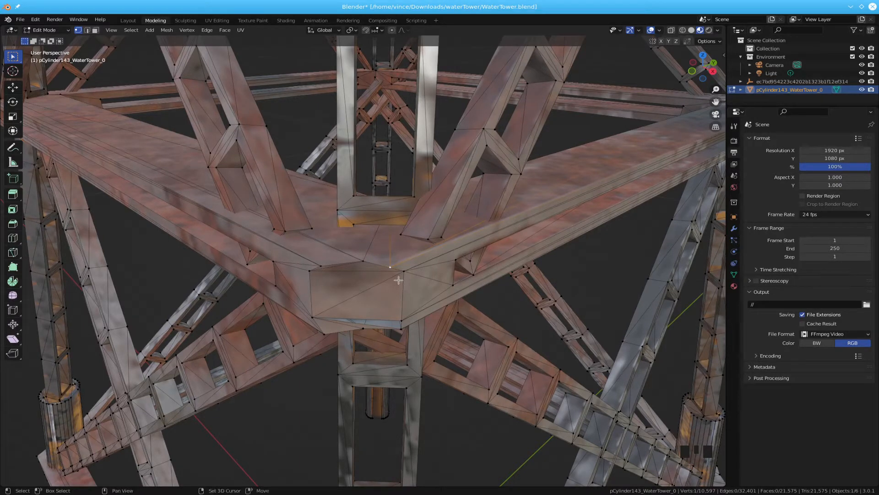
key("shift+s")
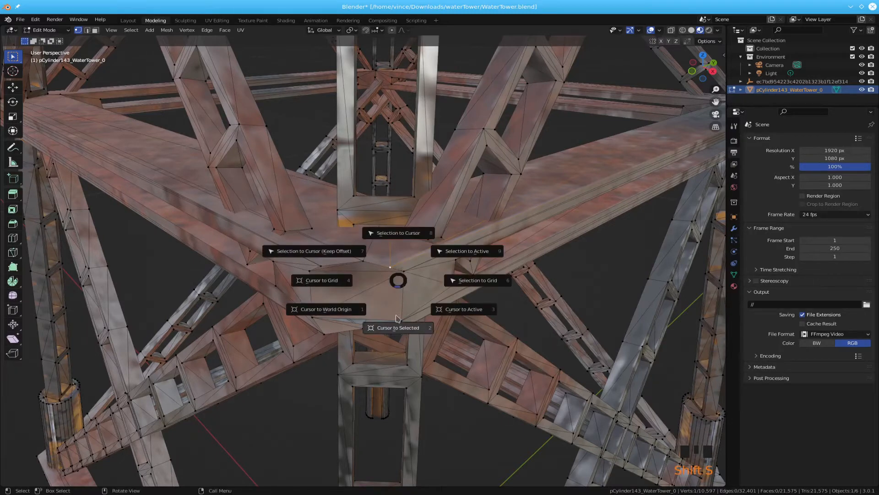
left_click(398, 328)
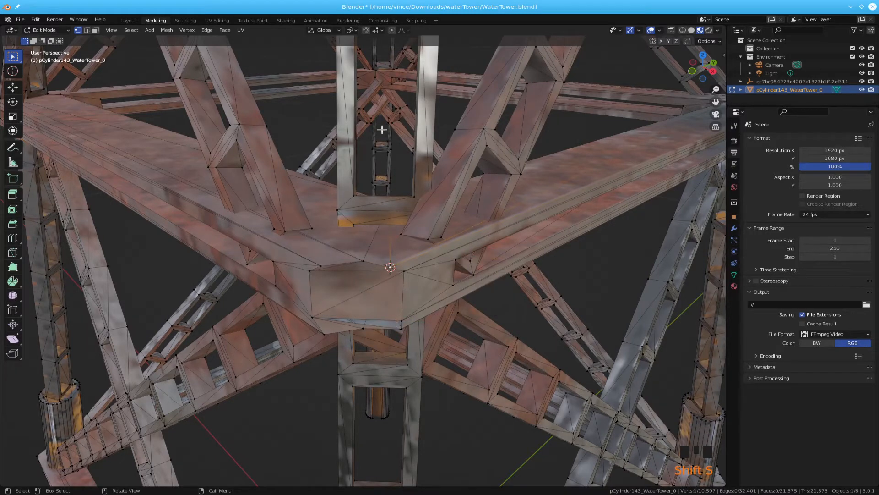
left_click(352, 30)
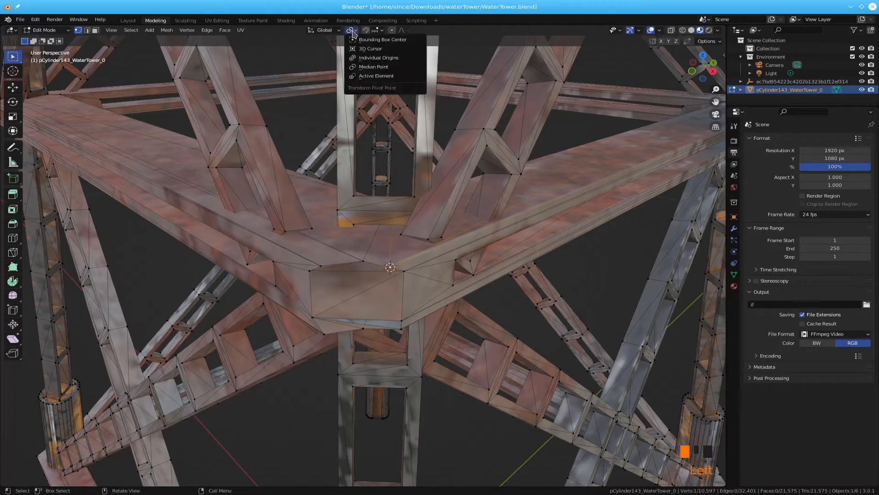
left_click(369, 49)
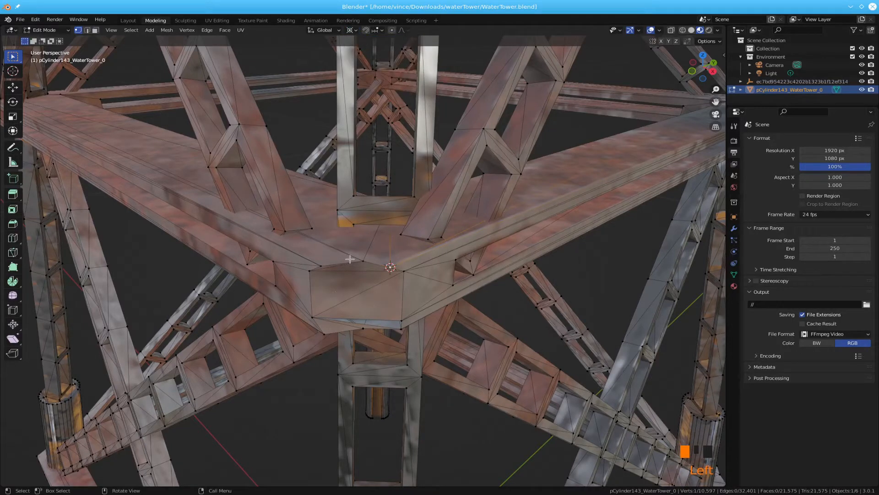
Select the upper vertices beside the 3D cursor at the platform corner and scale them to 0 along X.
left_click_drag(358, 254, 404, 272)
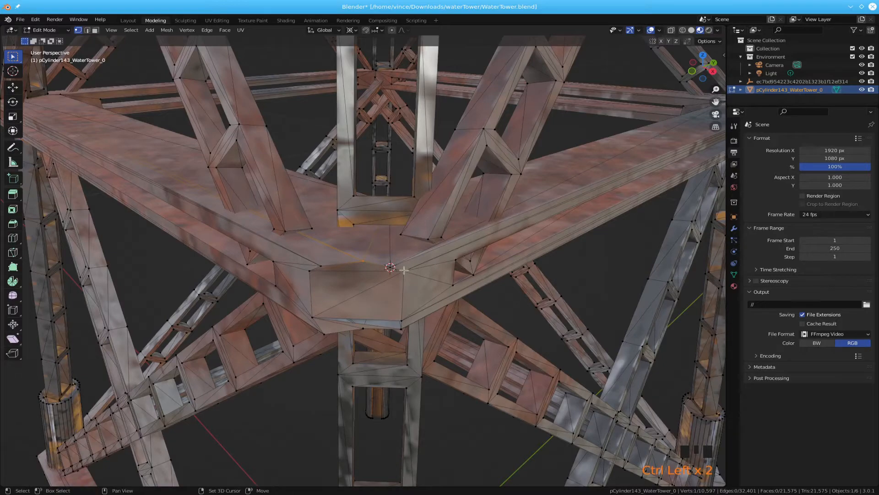
left_click(404, 270, "shift")
middle_click_drag(404, 270, 423, 303)
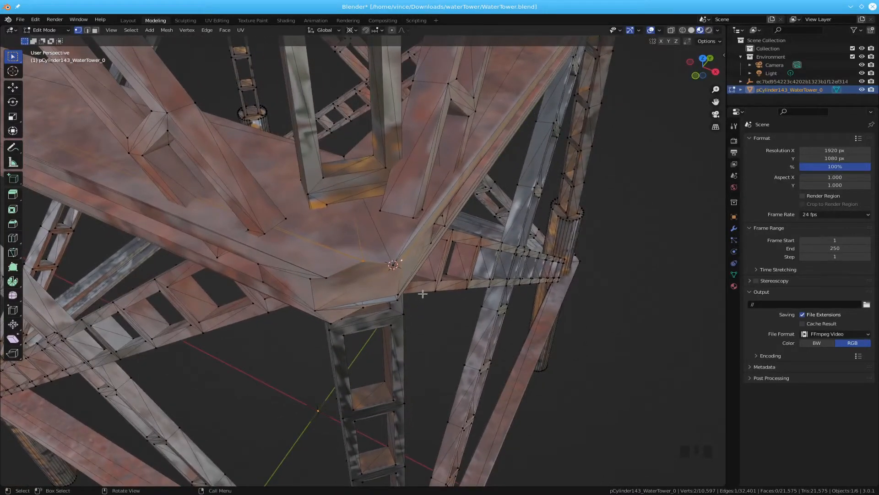
type("sx")
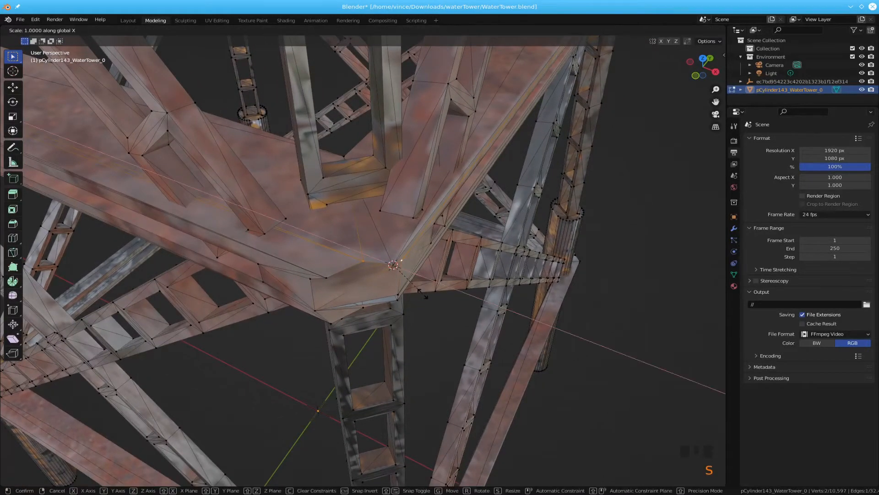
type("0")
key("Return")
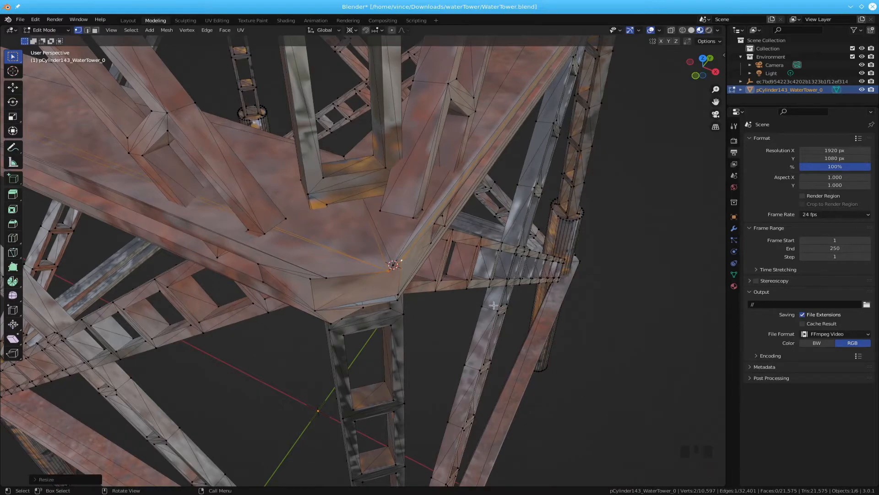
Add the corner's lower vertex and the vertices at the other end of the cut-off face to the selection, and scale them to 0 along X.
middle_click_drag(474, 296, 369, 313)
left_click_drag(352, 322, 364, 331, "shift")
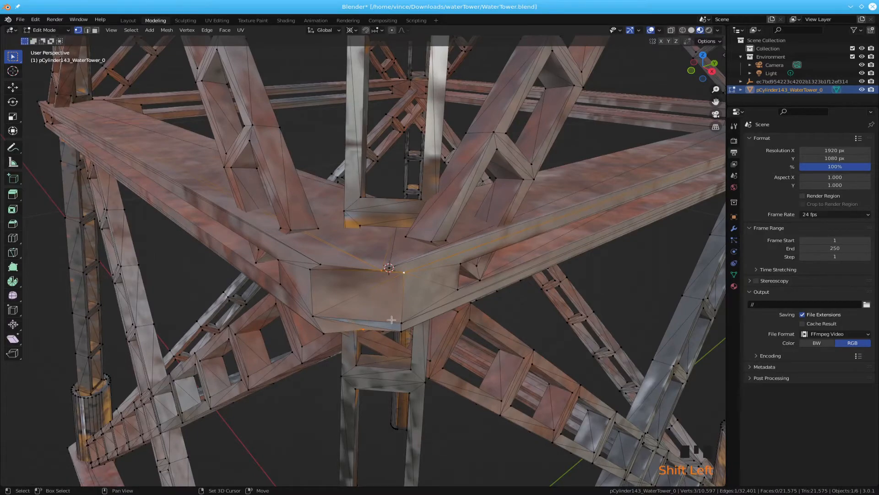
mouse_move(391, 319)
middle_mouse_down()
mouse_move(412, 330)
mouse_move(391, 310)
middle_mouse_up()
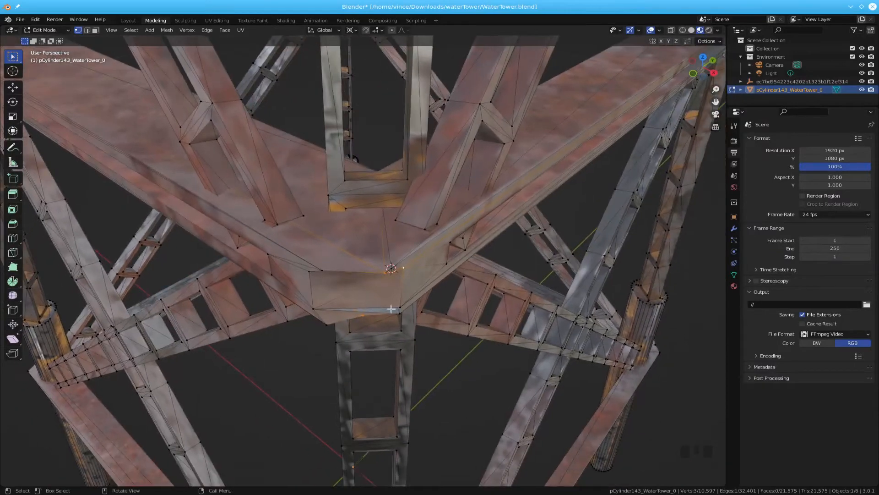
left_click_drag(307, 262, 312, 296, "shift")
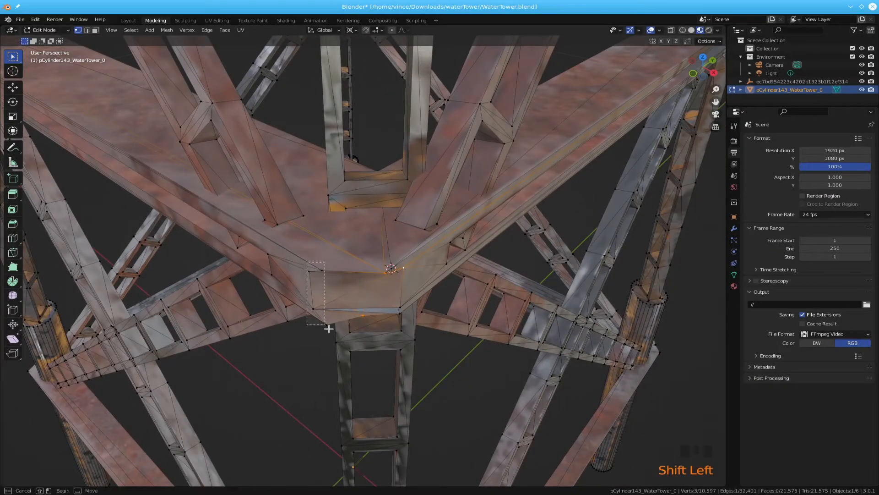
left_click_drag(328, 328, 330, 328, "shift")
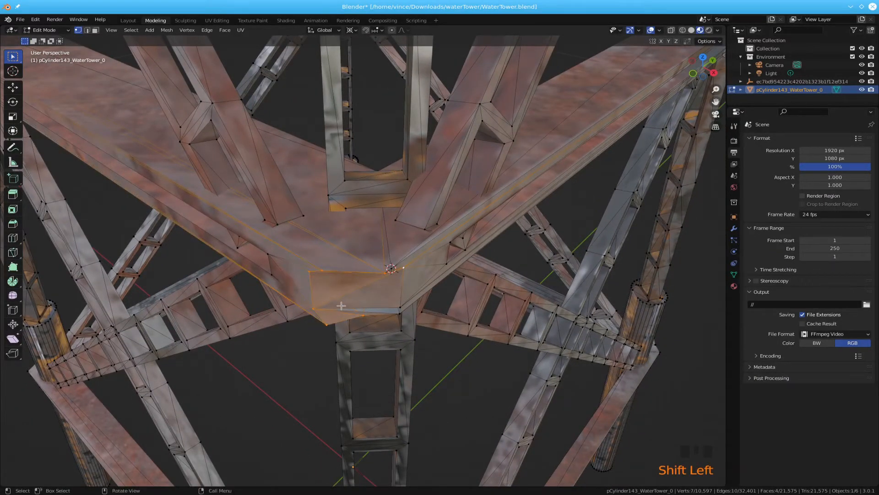
middle_click_drag(341, 305, 354, 324)
key("s")
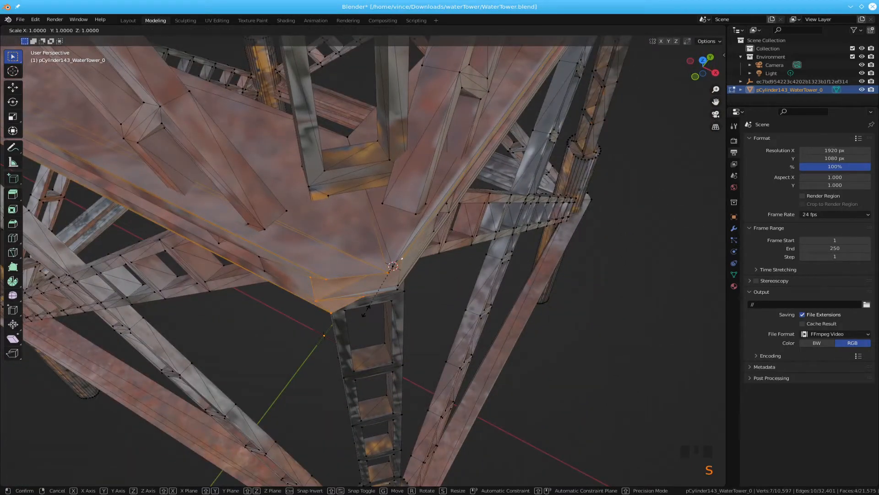
key("x")
key("0")
key("Return")
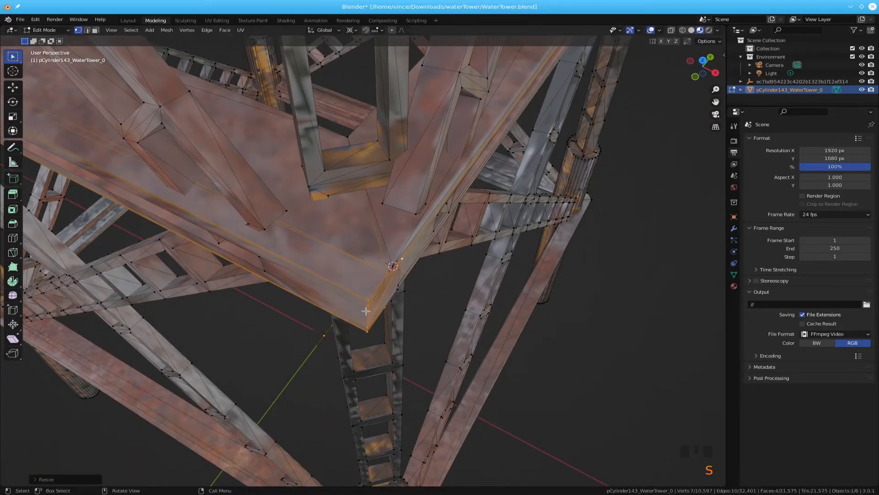
Snap the 3D cursor to the top vertex on the flattened side of the platform corner.
middle_click_drag(381, 318, 351, 303)
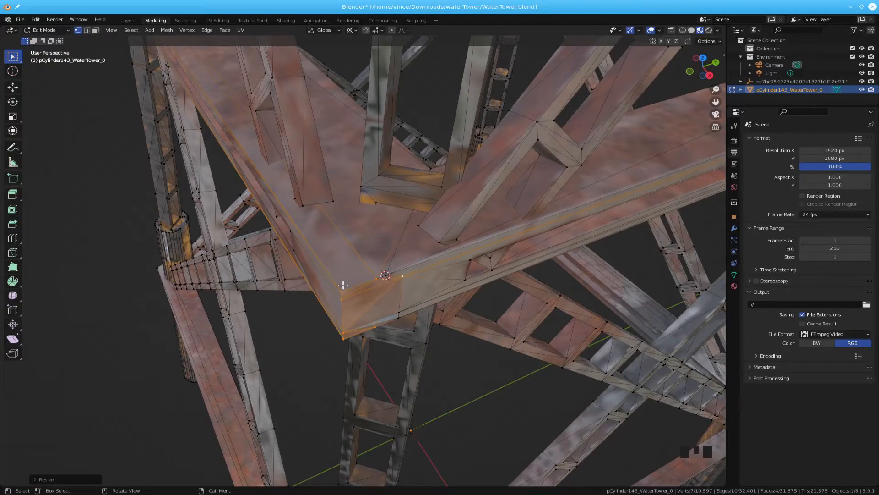
left_click(346, 287)
middle_click_drag(353, 299, 337, 293)
key("shift+s")
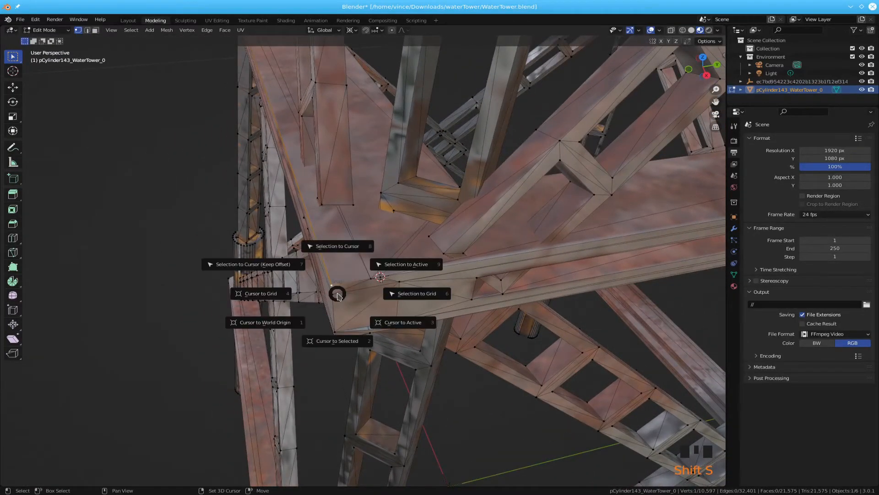
left_click(344, 341)
Select the upper and lower vertices at the remaining side of the cut-off face and scale them to 0 along Y.
left_click_drag(365, 269, 405, 325)
left_click(387, 334, "shift")
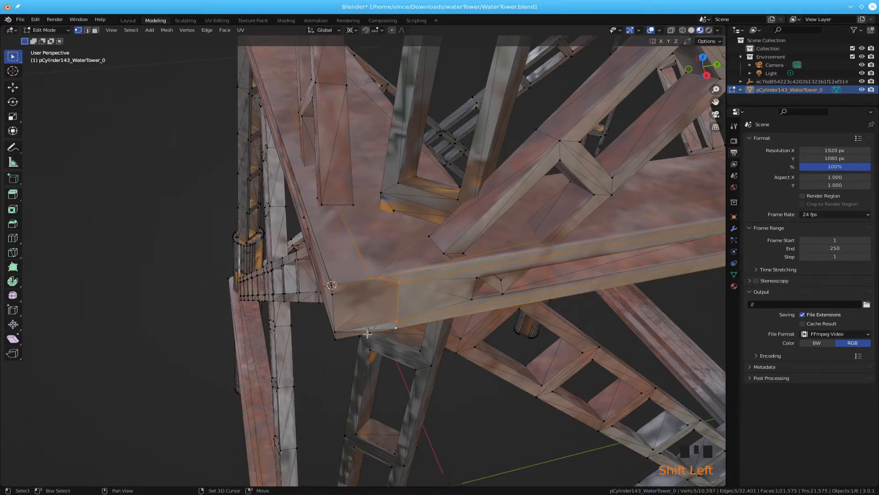
left_click(371, 331, "shift")
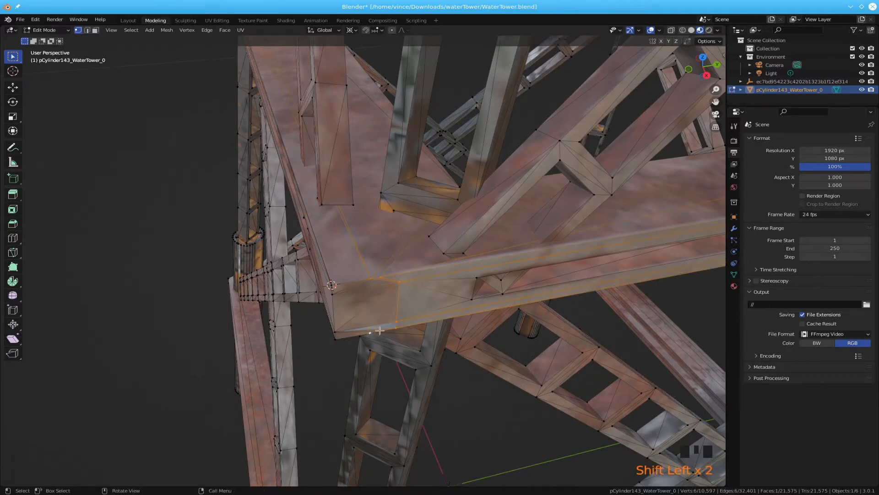
scroll(385, 330, "up", 3)
middle_click_drag(384, 330, 391, 312)
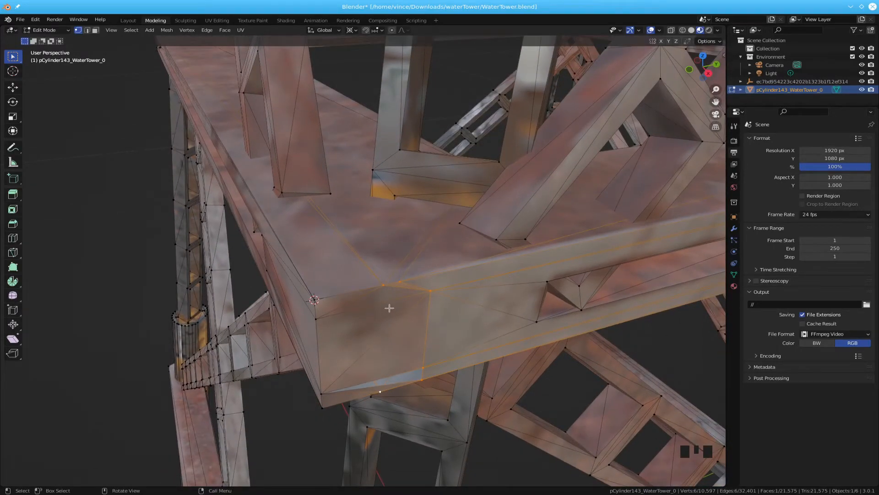
key("s")
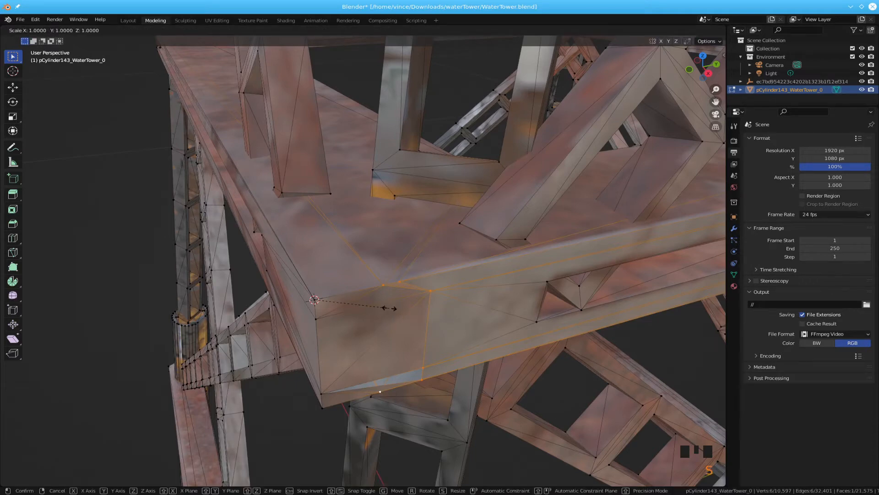
key("y")
key("0")
key("Return")
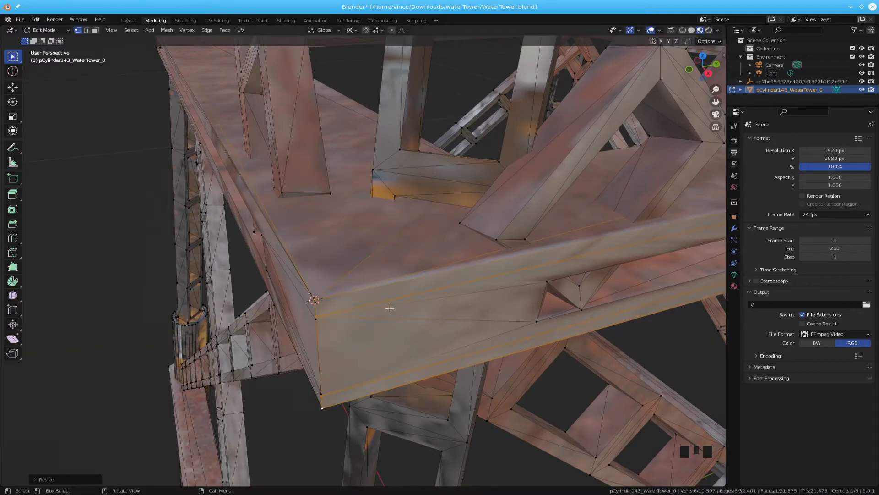
Merge the upper vertices of the squared platform corner into the topmost vertex using At Last.
middle_click_drag(386, 332, 412, 314)
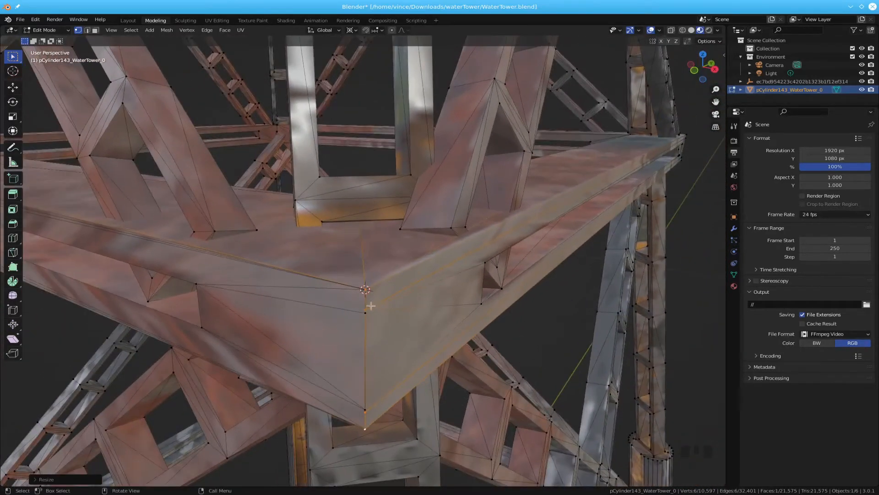
left_click(360, 305)
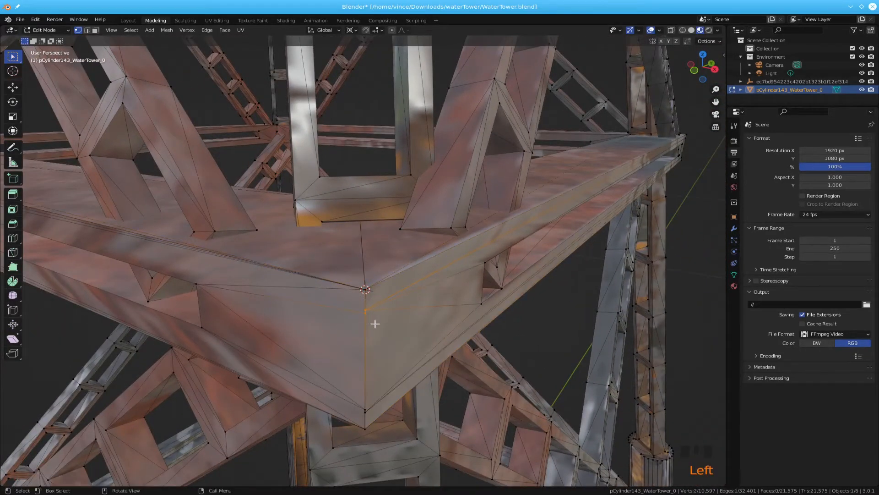
left_click(364, 288, "shift")
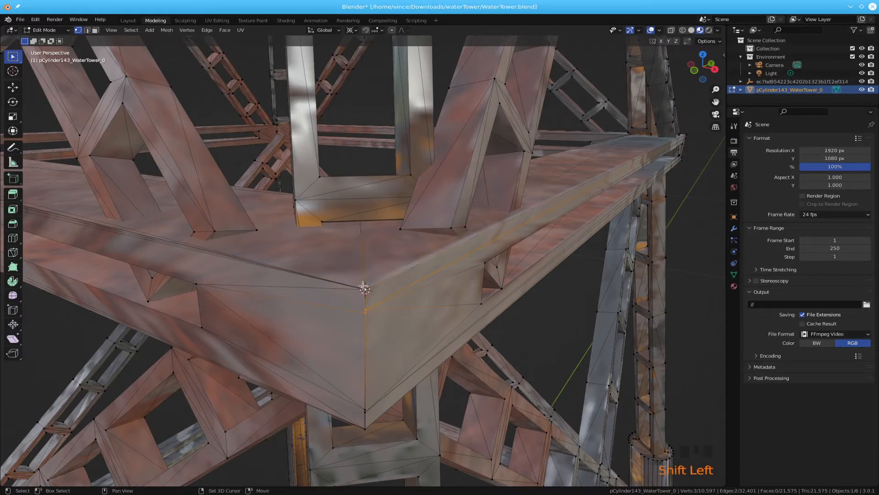
key("m")
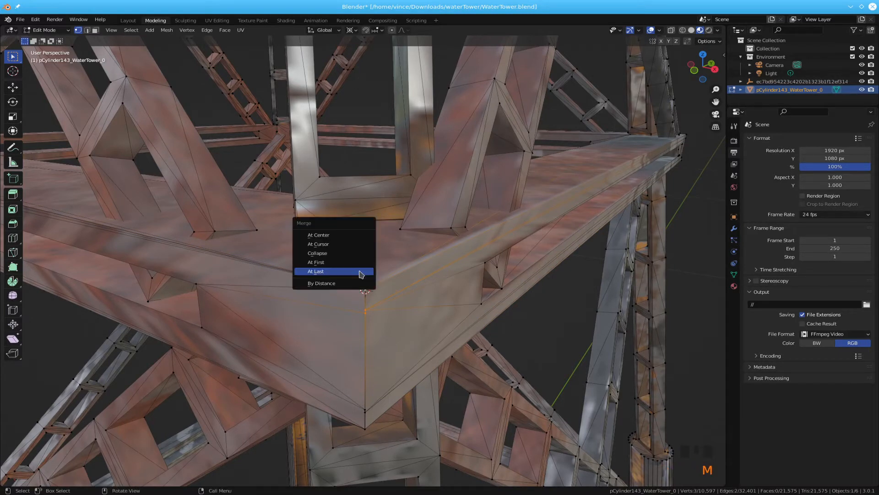
left_click(359, 271)
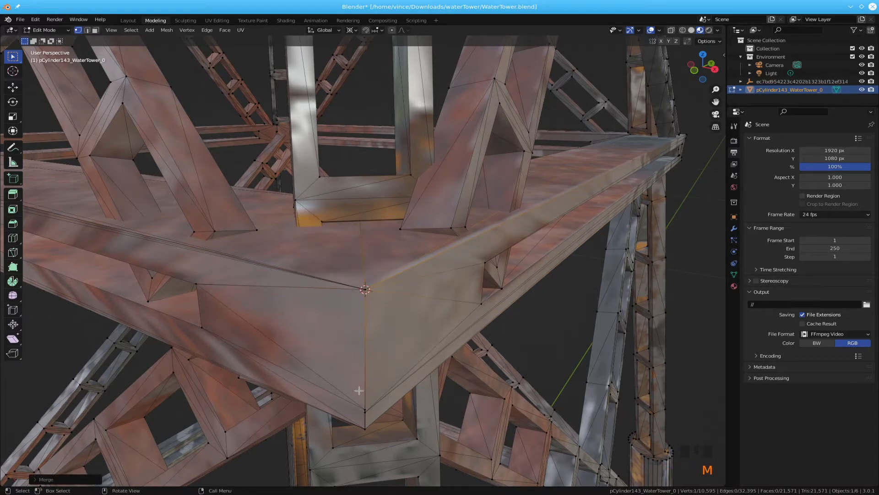
Merge the lower vertices of the squared platform corner into the bottommost vertex using At Last.
left_click(365, 411, "shift")
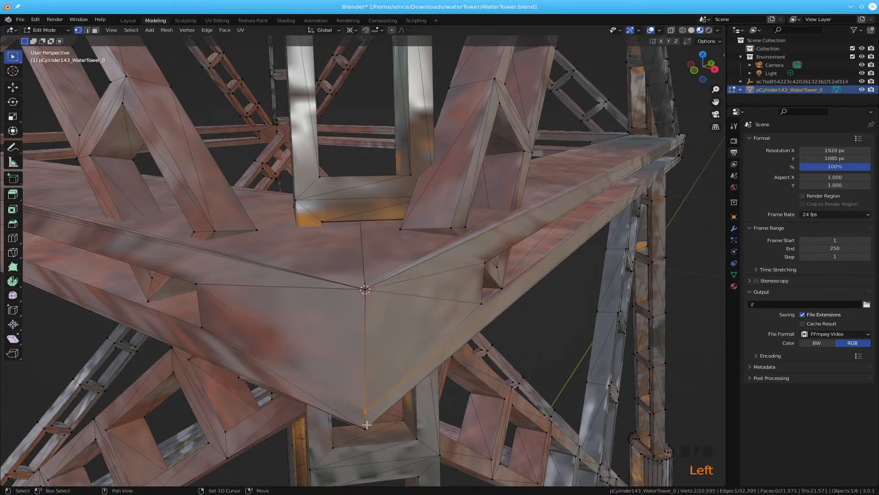
left_click(367, 425, "shift")
key("m")
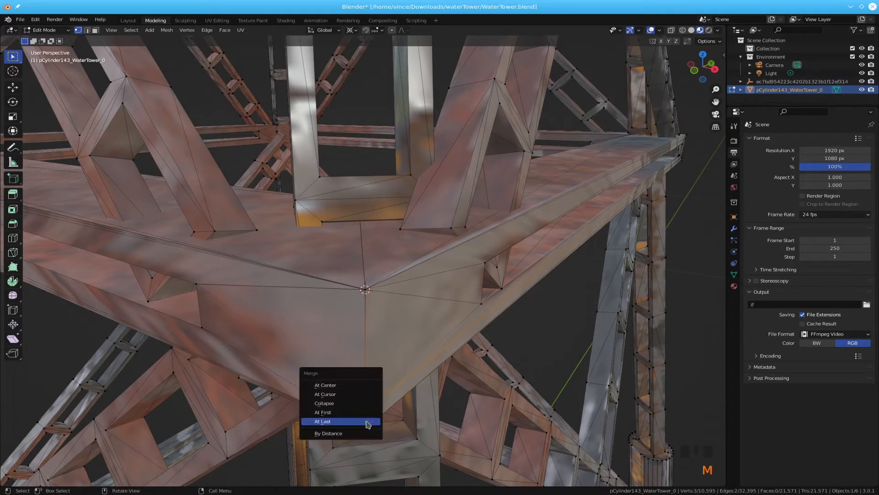
left_click(369, 422)
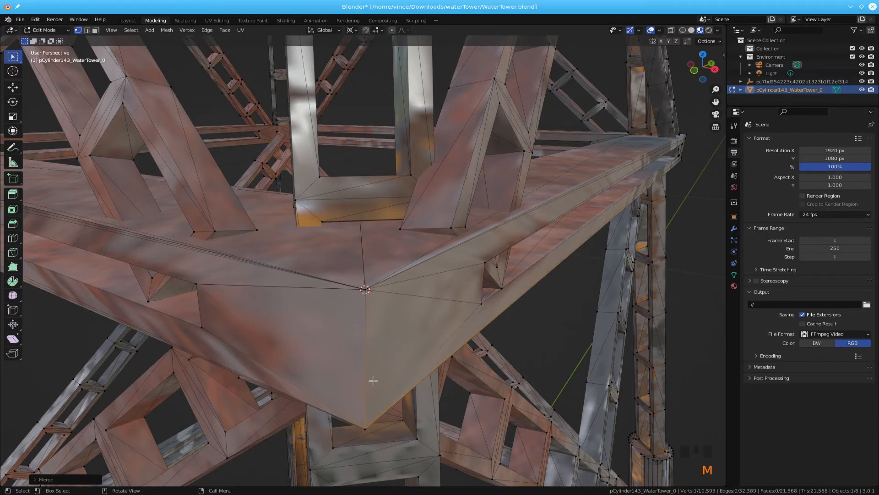
Enable X-ray, select all vertices stacked at the lower point of the squared platform corner and merge them At Center.
middle_click_drag(374, 380, 355, 346)
left_click_drag(347, 363, 368, 385)
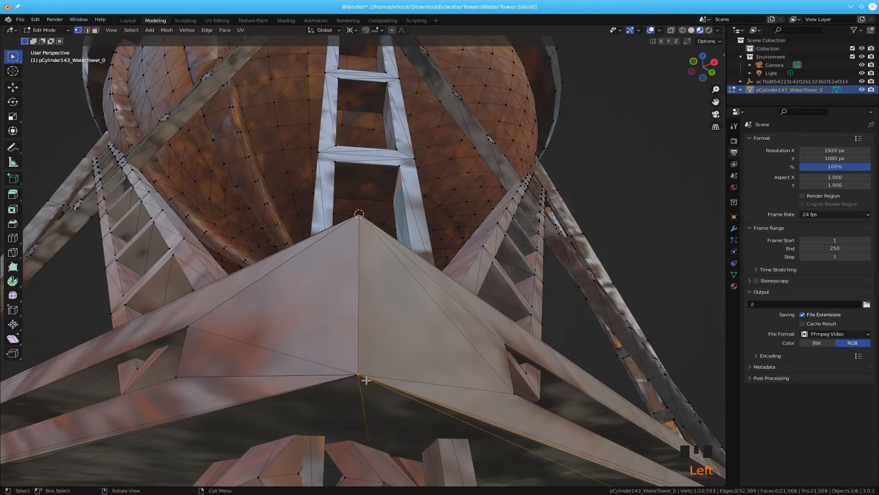
left_click(352, 375, "shift")
left_click(354, 373, "shift")
scroll(366, 372, "up", 2)
middle_click_drag(377, 365, 461, 356)
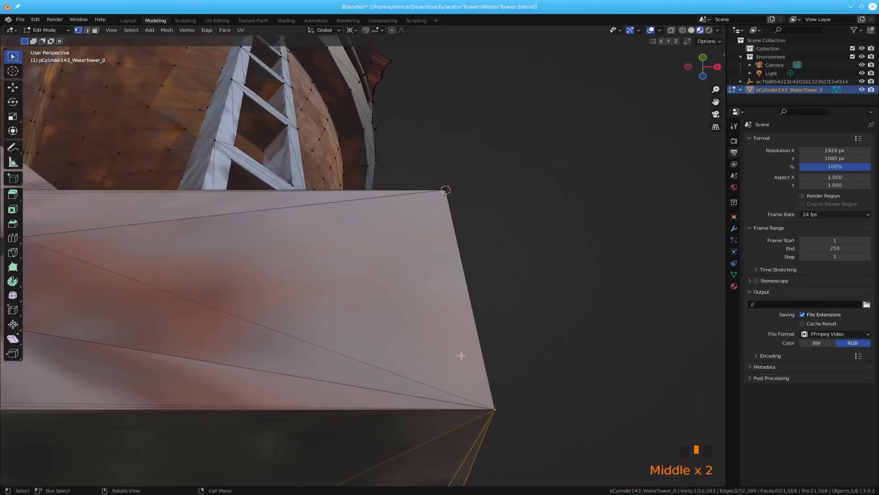
key("alt+z")
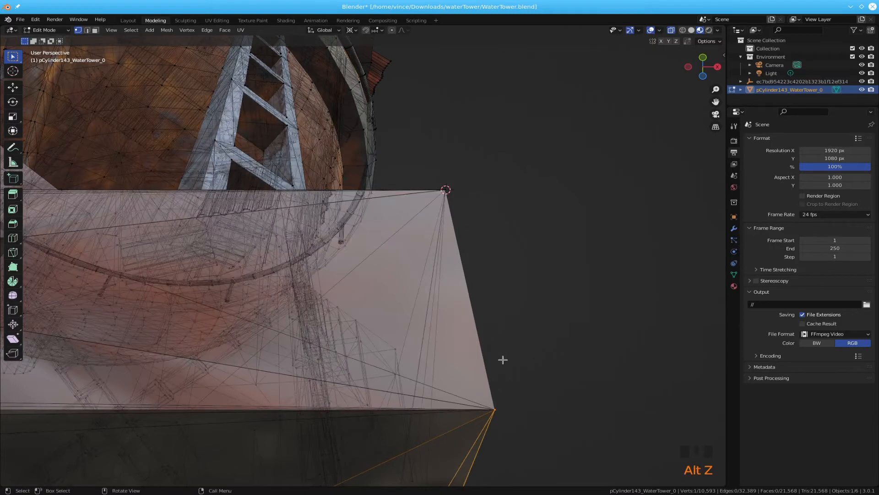
left_click_drag(485, 393, 502, 414)
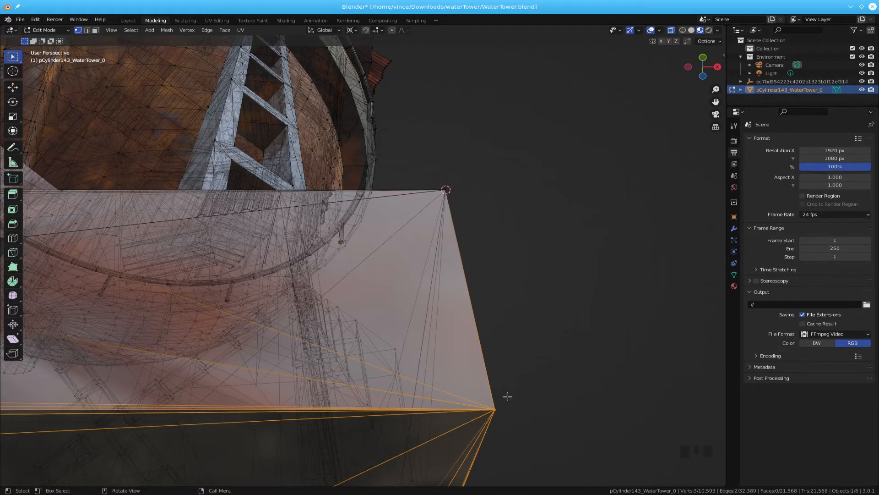
key("m")
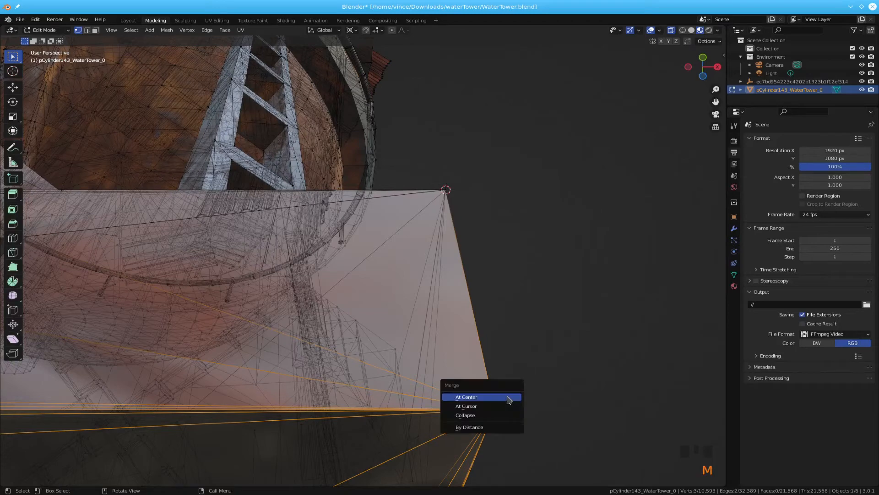
left_click(466, 397)
Merge all vertices stacked at the upper point of the platform corner into one, clear the selection and turn off X-ray.
left_click_drag(428, 175, 451, 199)
key("KP_Decimal")
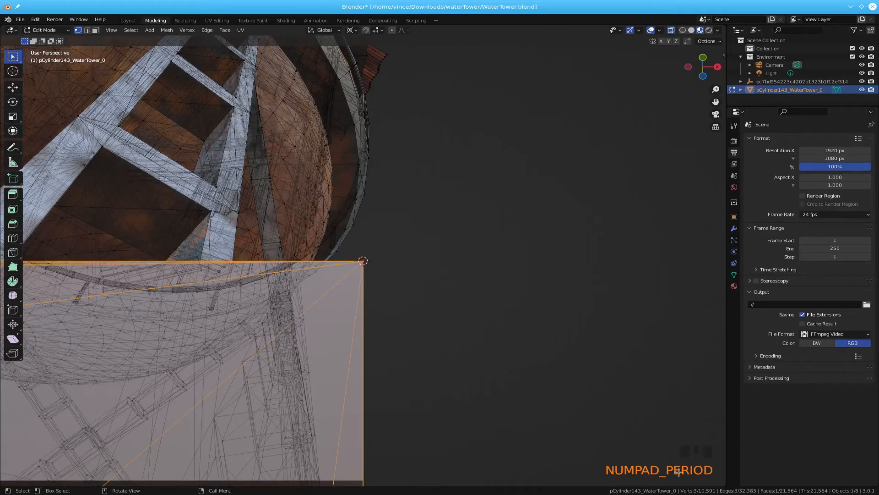
key("m")
left_click(499, 223)
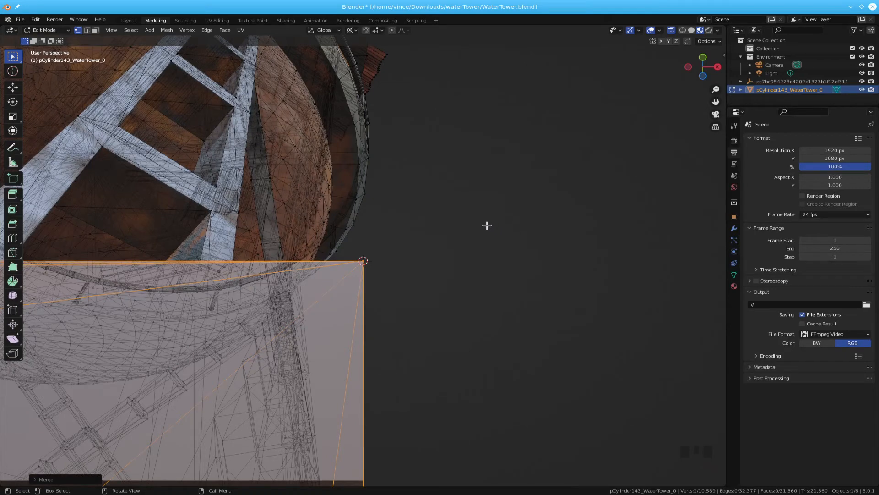
key("alt+a")
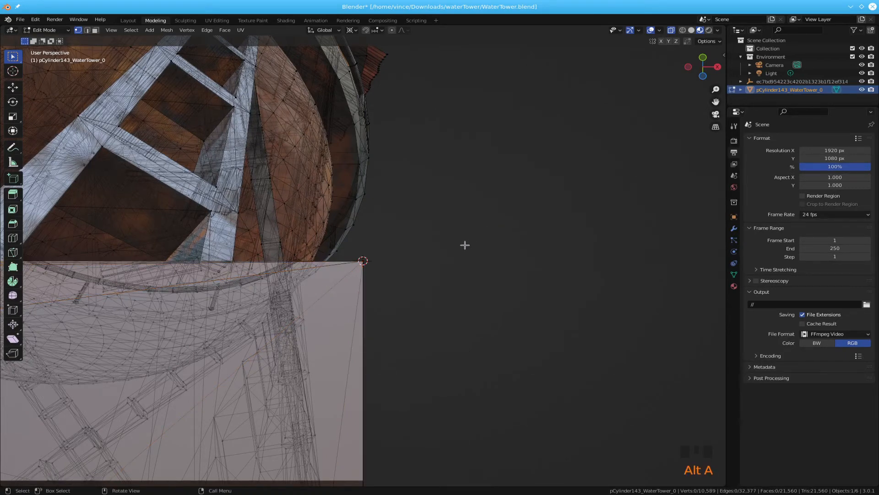
scroll(466, 243, "down", 10)
scroll(445, 250, "down", 6)
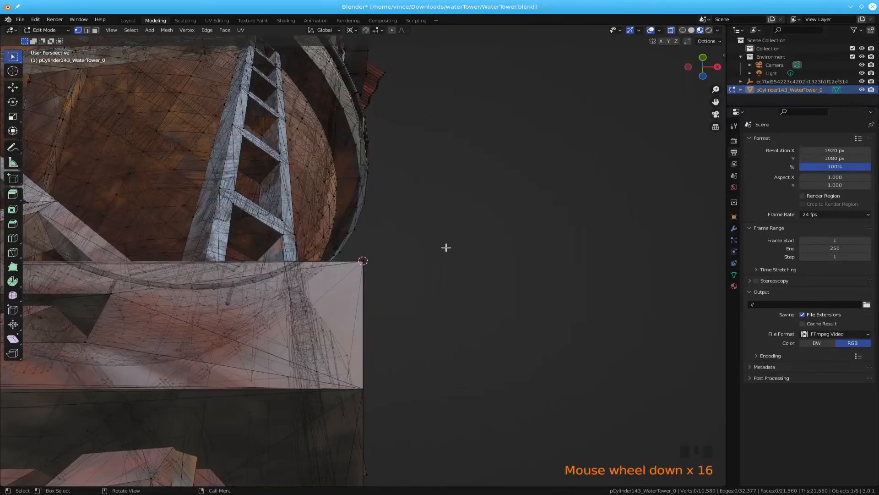
key("alt+z")
Select the upper corner vertex and examine the squared platform corner and its connected edges up close and from farther away.
scroll(432, 232, "down", 5)
middle_click_drag(432, 232, 410, 267)
scroll(385, 262, "up", 6)
scroll(414, 275, "up", 2)
scroll(403, 262, "up", 2)
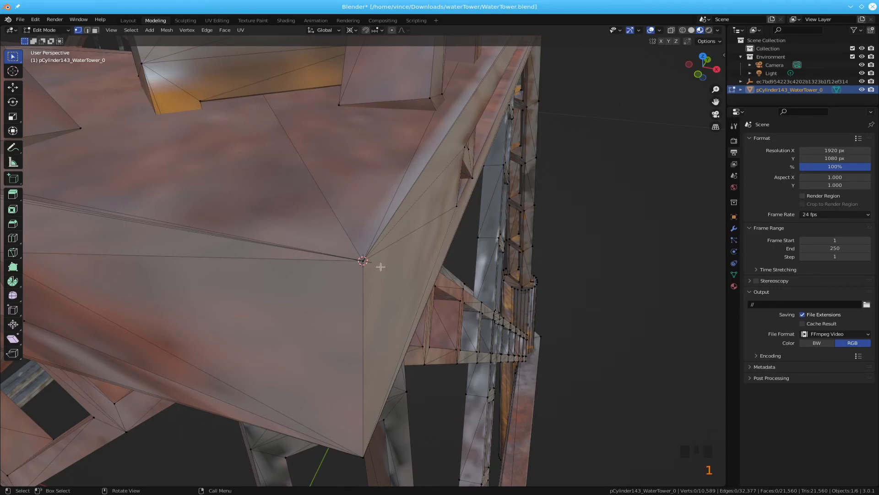
left_click(362, 261)
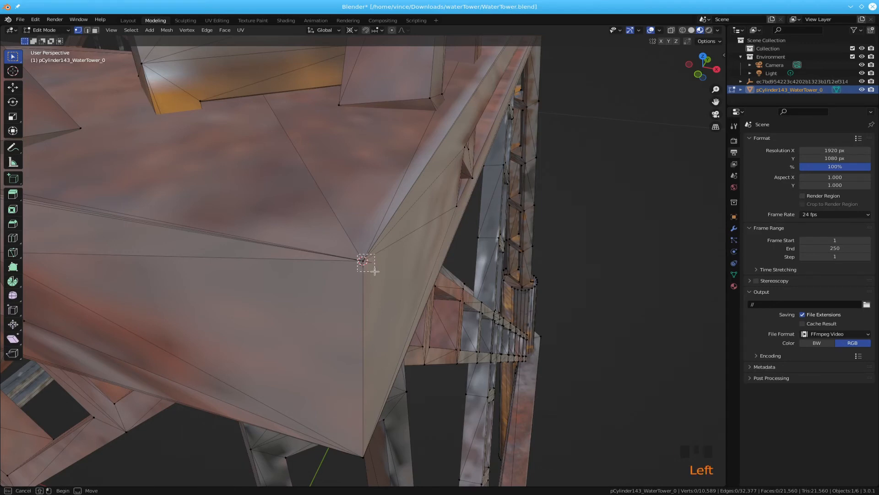
scroll(378, 266, "up", 3)
middle_click_drag(378, 265, 384, 246)
scroll(388, 260, "down", 7)
scroll(385, 244, "down", 4)
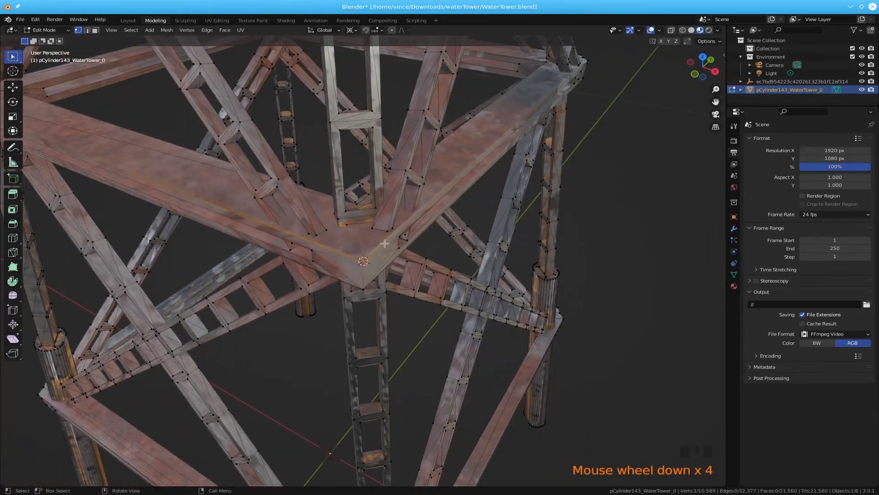